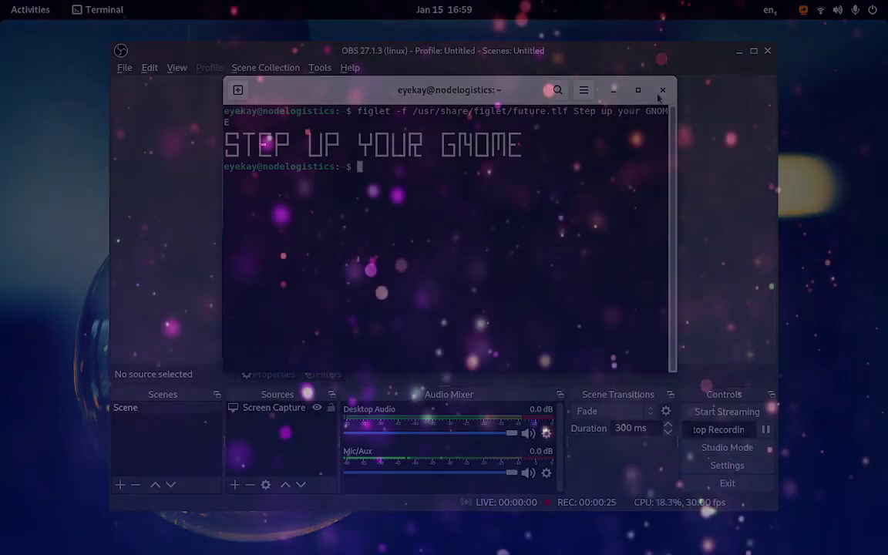
# - Close the Terminal window and minimize the OBS window to reveal the desktop
pyautogui.click(662, 90)
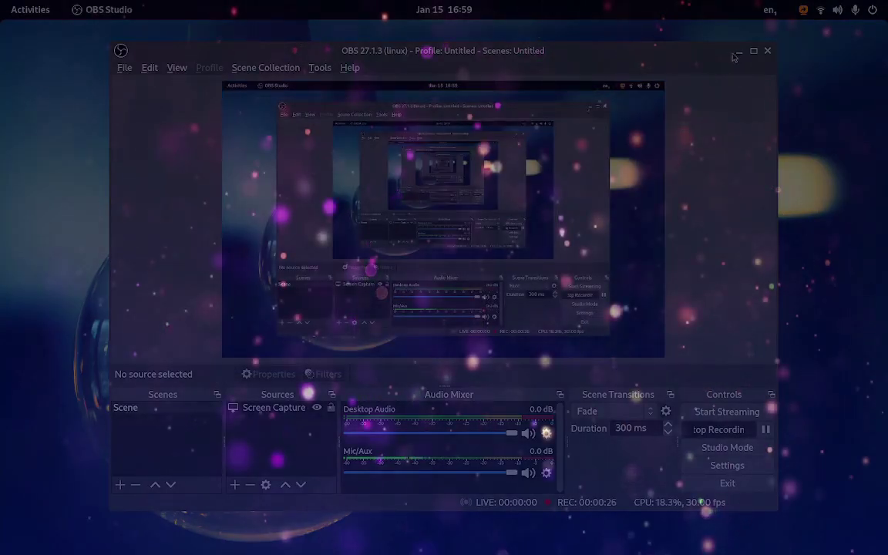
pyautogui.click(737, 52)
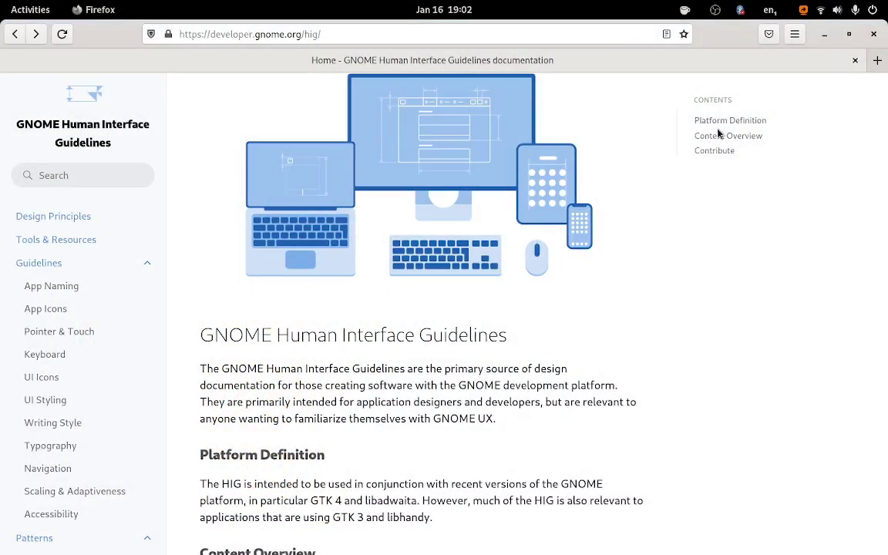
# - Scroll the GNOME HIG page down to its Contribute section
pyautogui.scroll(-5, 718, 133)
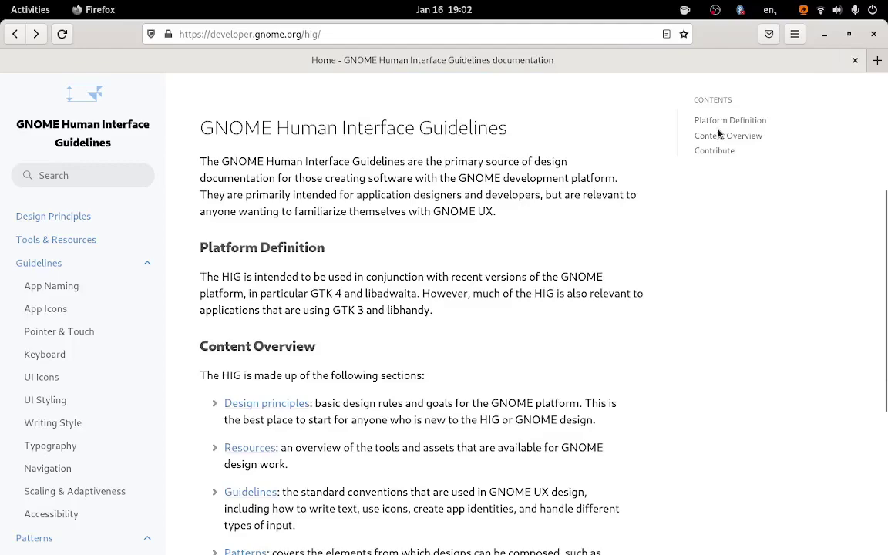
pyautogui.scroll(-5, 718, 133)
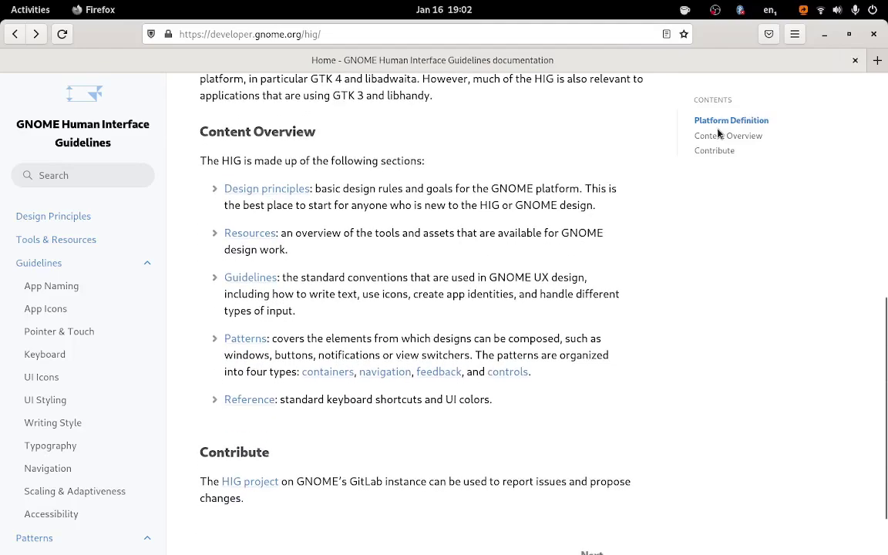
pyautogui.scroll(-2, 718, 134)
# - Stop the OBS screen recording and bring up the Activities overview
pyautogui.click(685, 10)
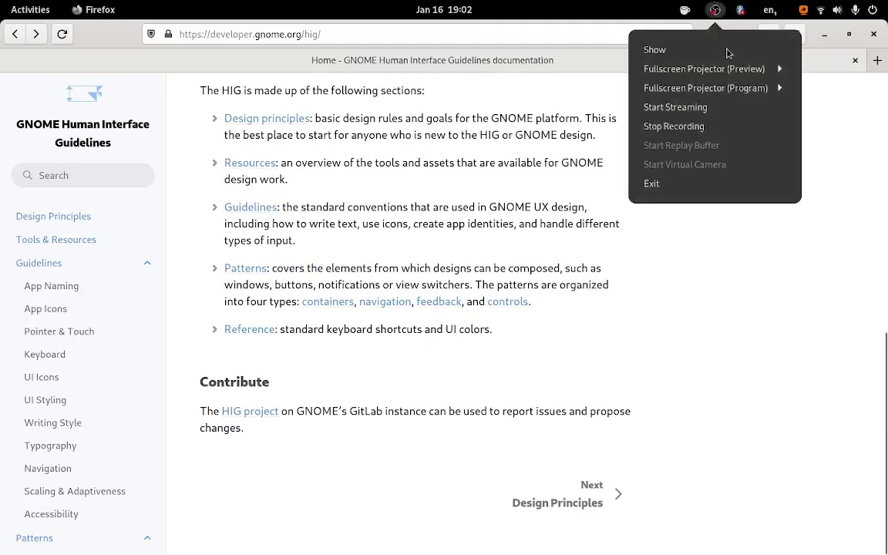
pyautogui.click(724, 125)
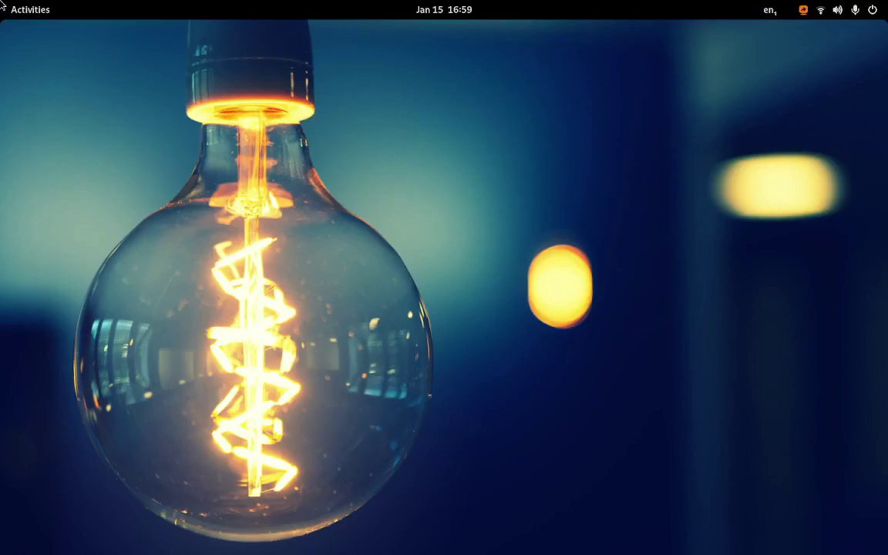
pyautogui.moveTo(2, 1)
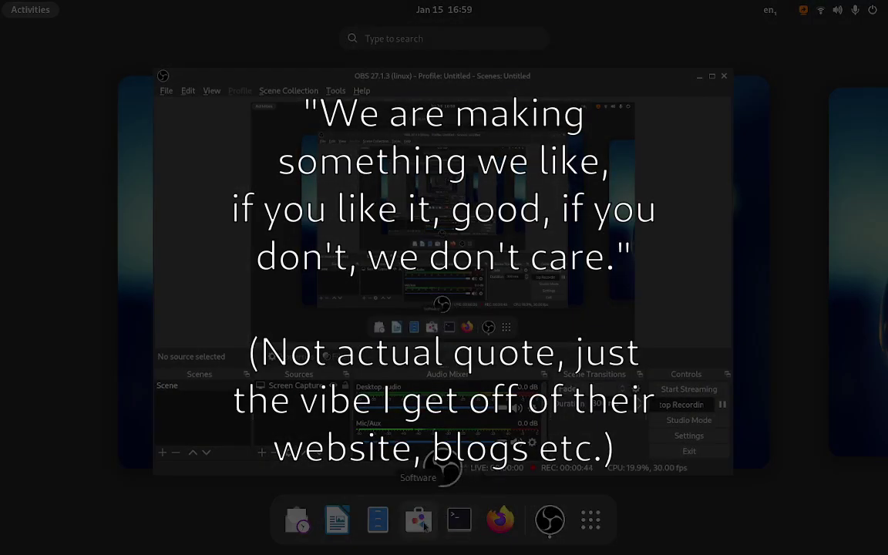
# - Launch GNOME Software and search for 'extension manager'
pyautogui.click(424, 523)
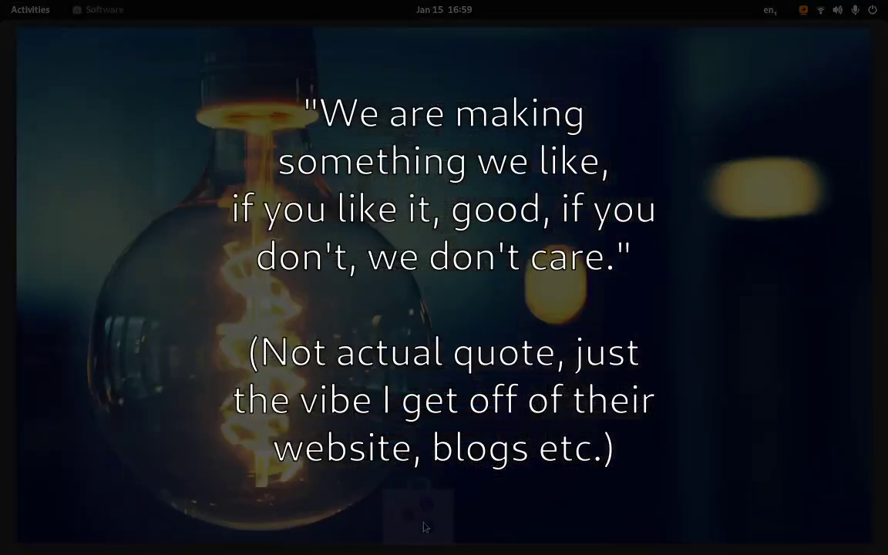
pyautogui.write('extens')
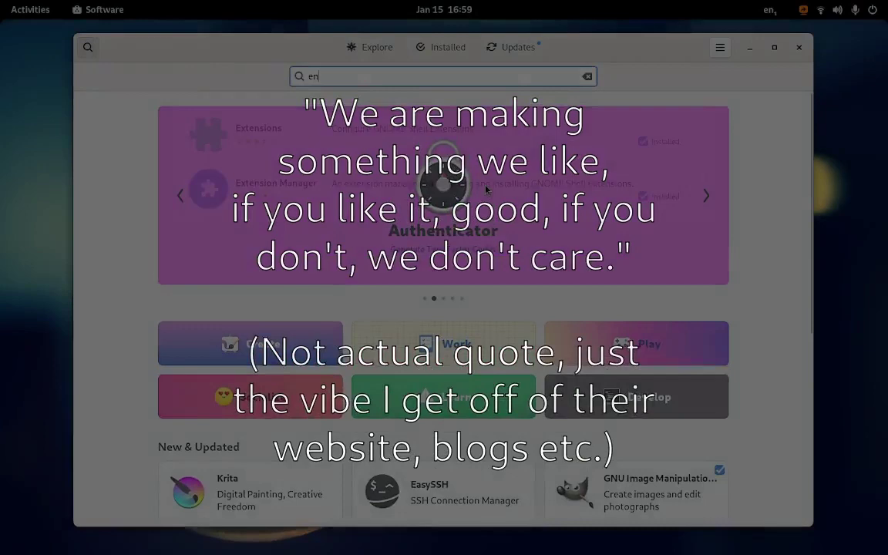
pyautogui.write('ion mana')
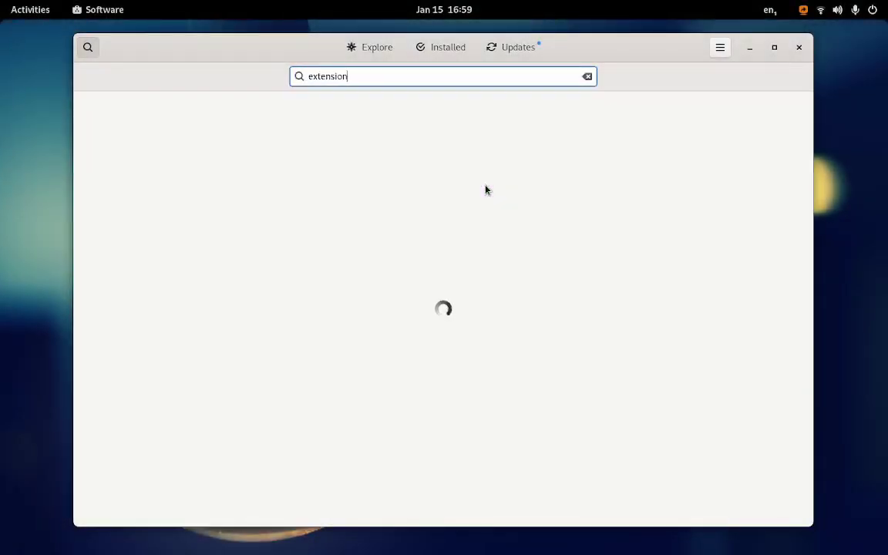
pyautogui.write('ga')
pyautogui.press('BackSpace')
# - Open Extension Manager's details page and check that its source is Flathub
pyautogui.write('er')
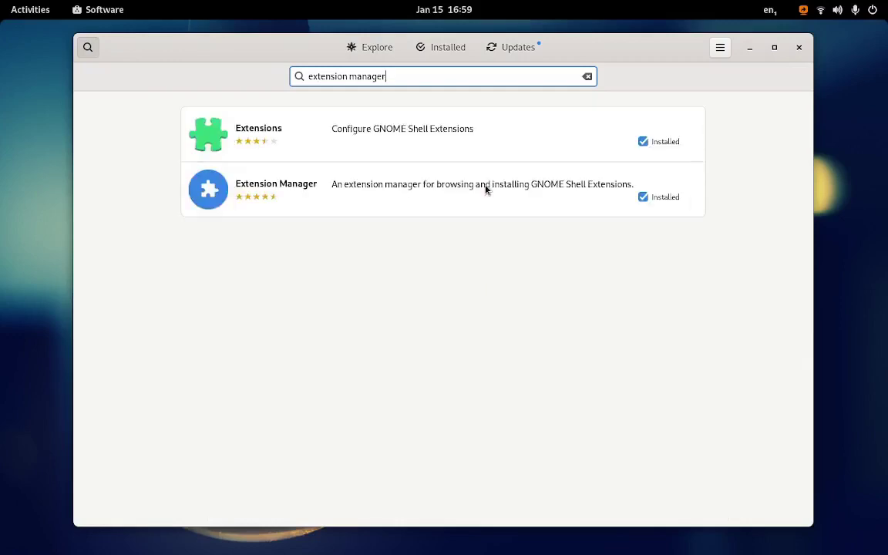
pyautogui.click(579, 202)
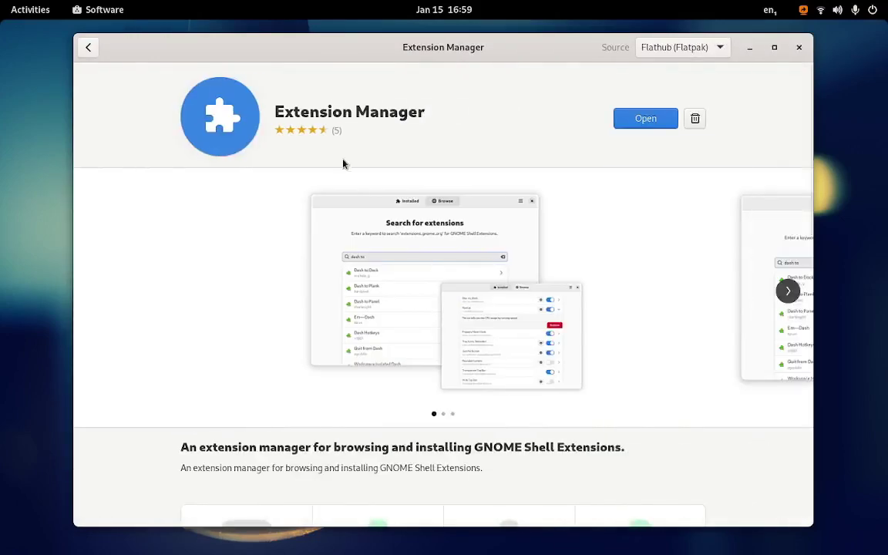
pyautogui.click(699, 52)
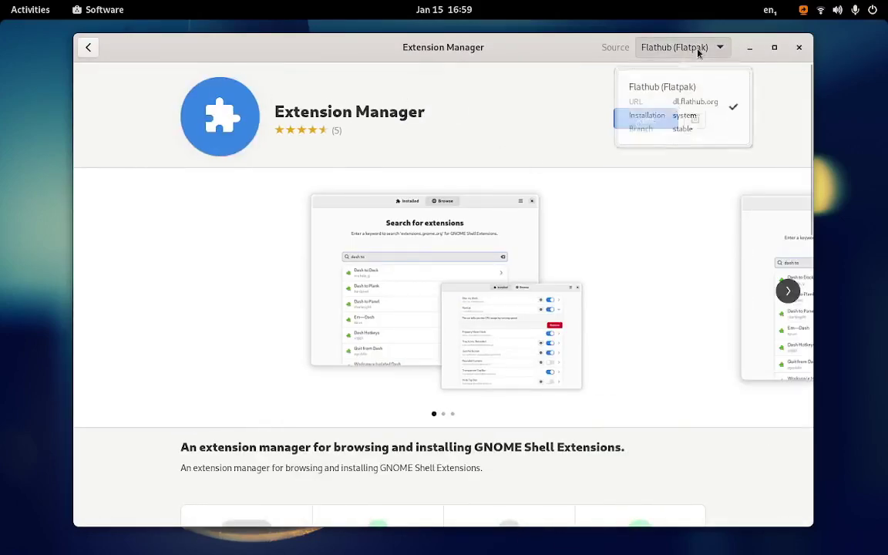
pyautogui.click(563, 107)
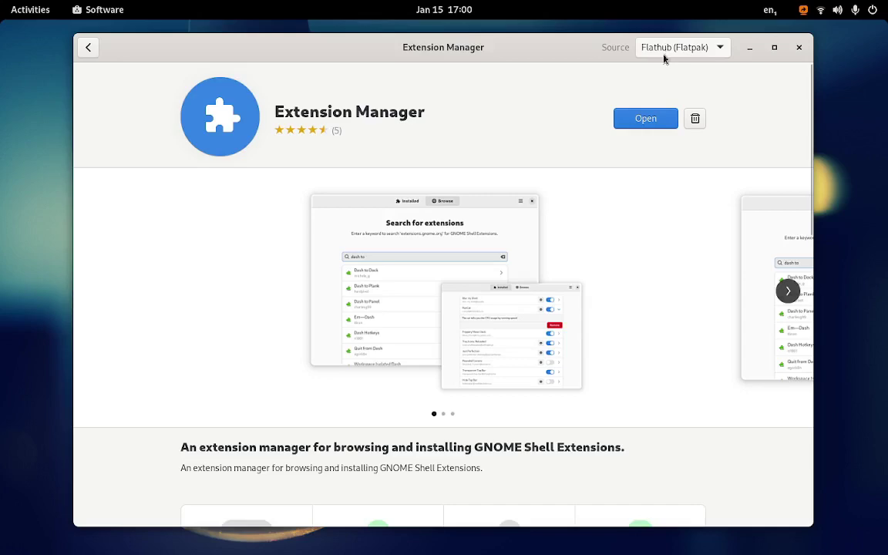
# - Browse the Extension Manager details page, skipping ahead in its video
pyautogui.scroll(-5, 540, 115)
pyautogui.scroll(5, 518, 224)
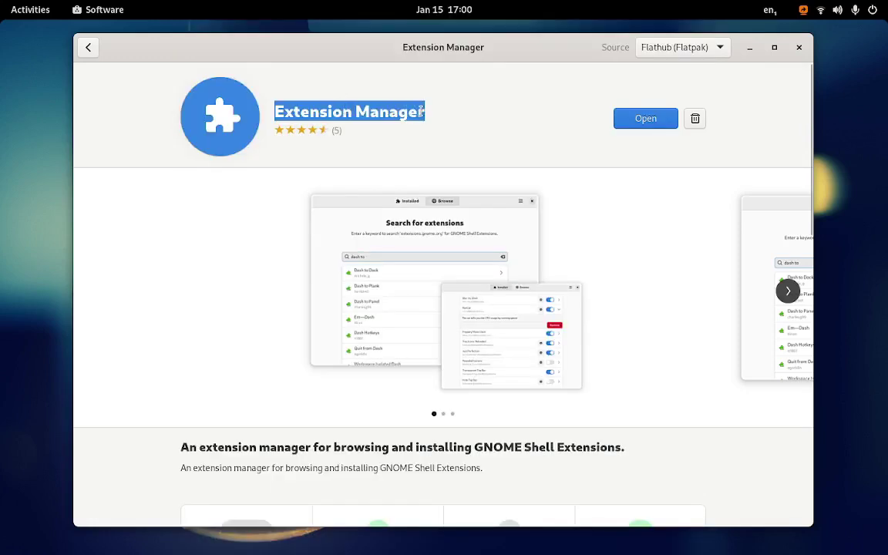
pyautogui.click(342, 111)
pyautogui.press('End')
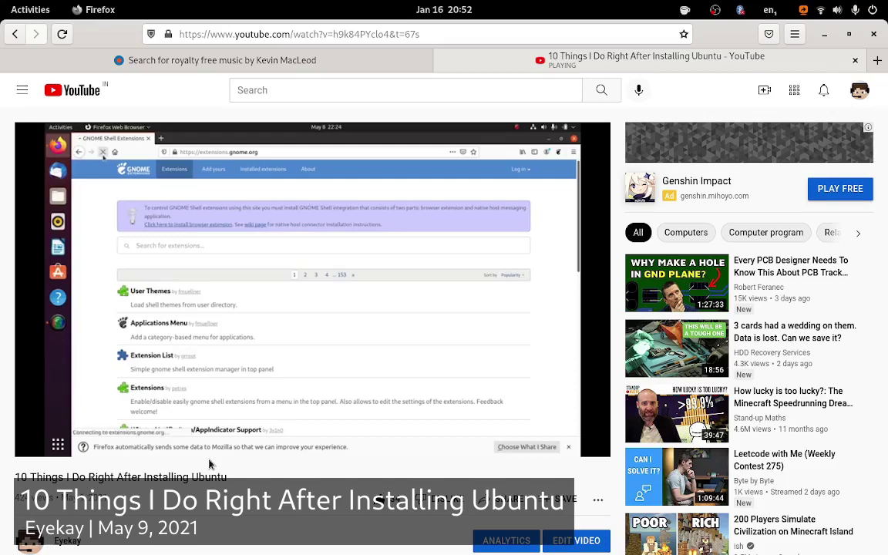
pyautogui.press('Right')
pyautogui.press('Right')
pyautogui.press('Right')
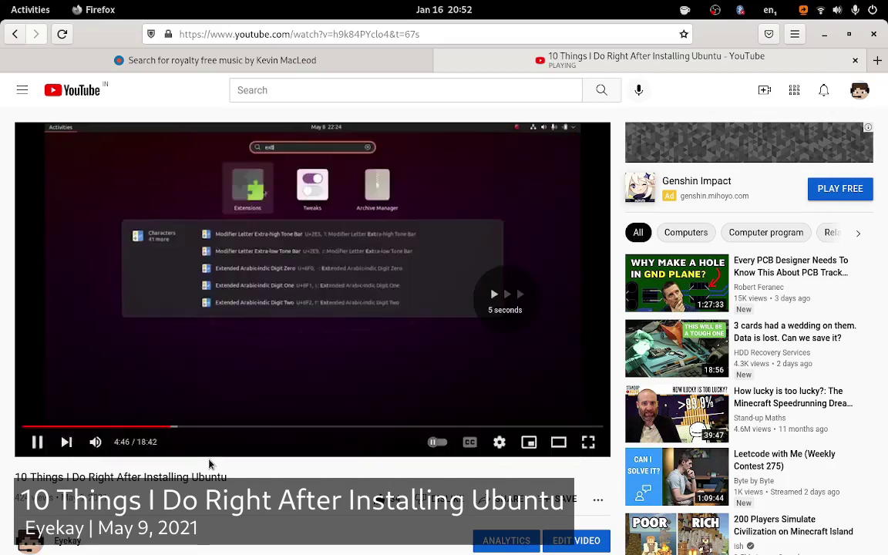
pyautogui.press('Right')
pyautogui.press('Right')
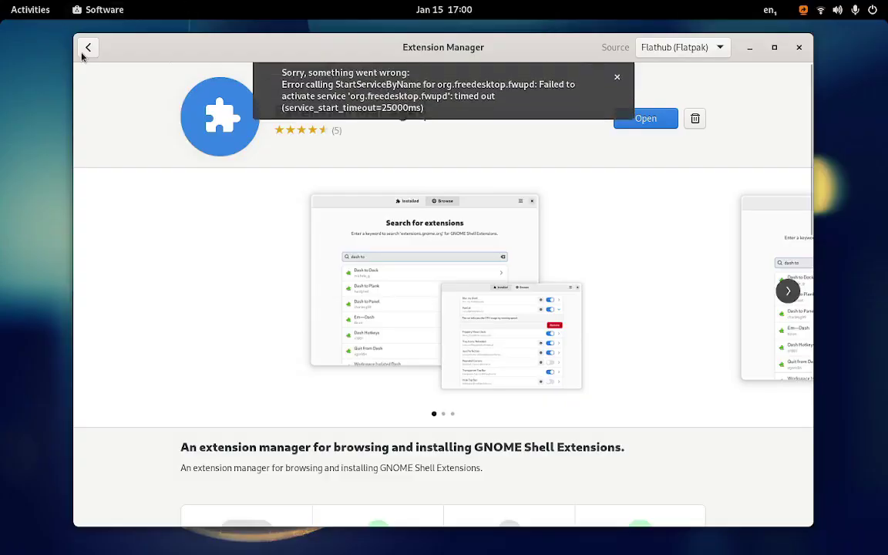
# - Dismiss the error banner, close GNOME Software, and open the overview
pyautogui.click(617, 80)
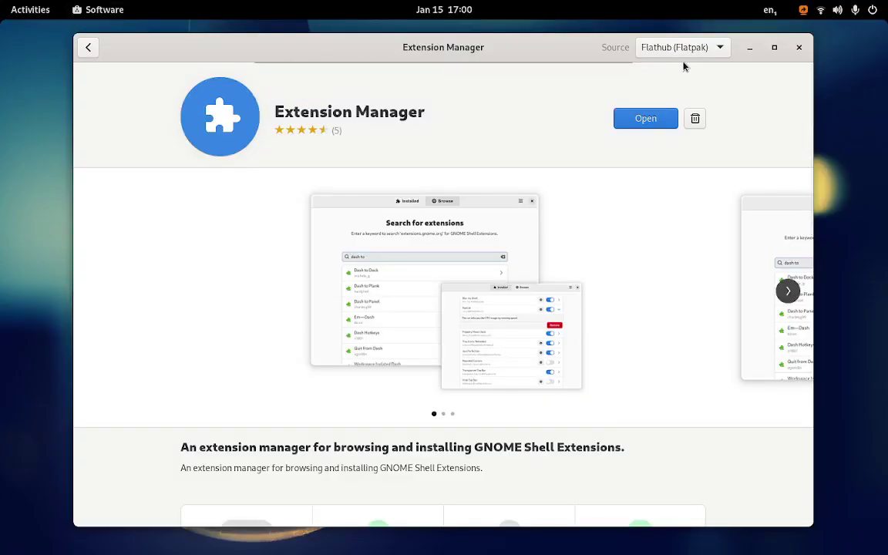
pyautogui.click(798, 48)
pyautogui.press('super')
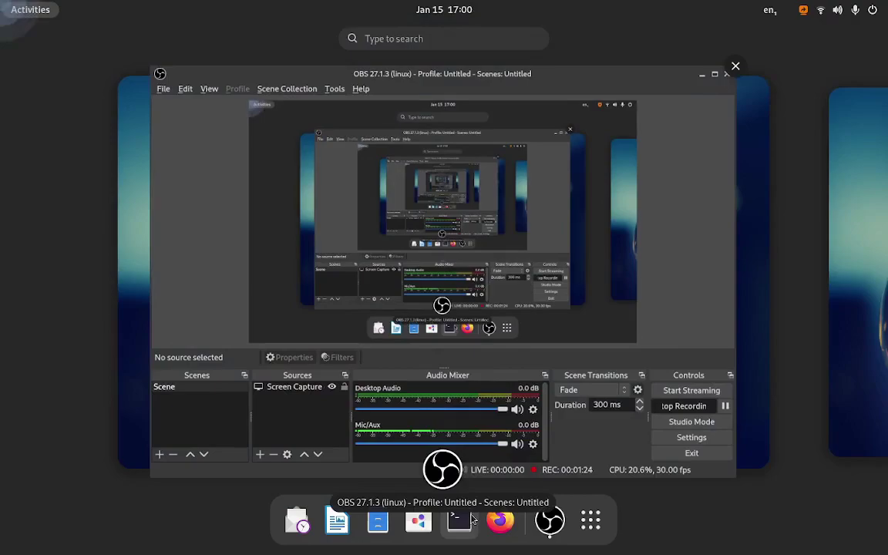
# - Launch Extension Manager with an 'exten' search and scroll through its Installed extensions
pyautogui.write('exten')
pyautogui.press('Return')
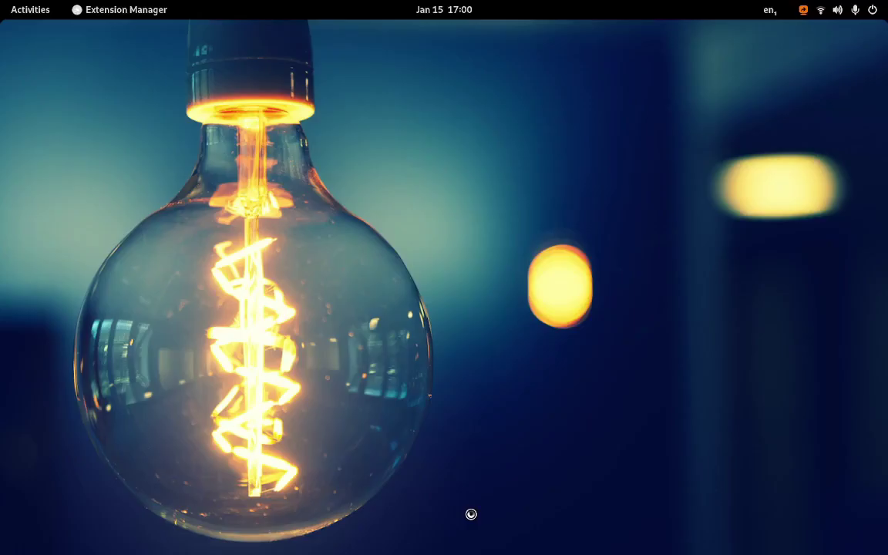
pyautogui.scroll(-2, 452, 183)
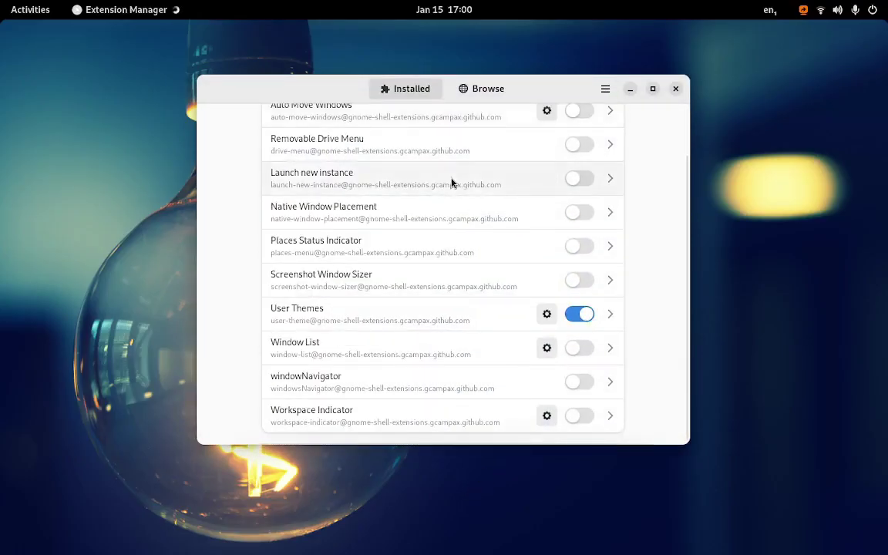
pyautogui.scroll(2, 452, 183)
pyautogui.scroll(-2, 452, 183)
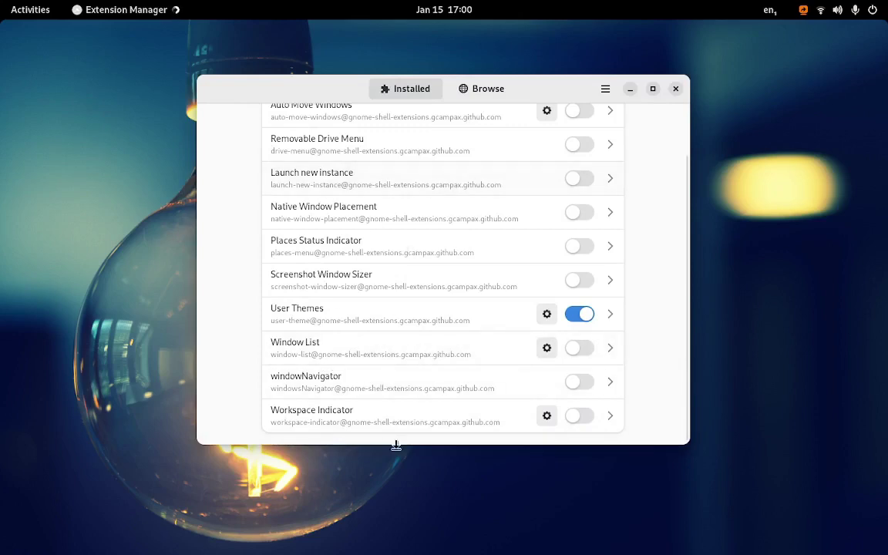
pyautogui.scroll(1, 478, 242)
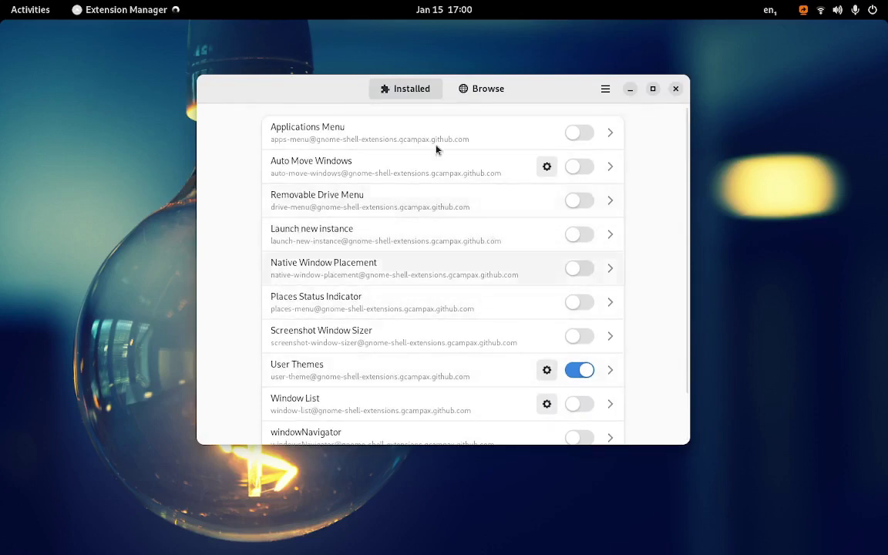
# - Browse the online extensions and turn on Caffeine to disable auto suspend
pyautogui.click(463, 89)
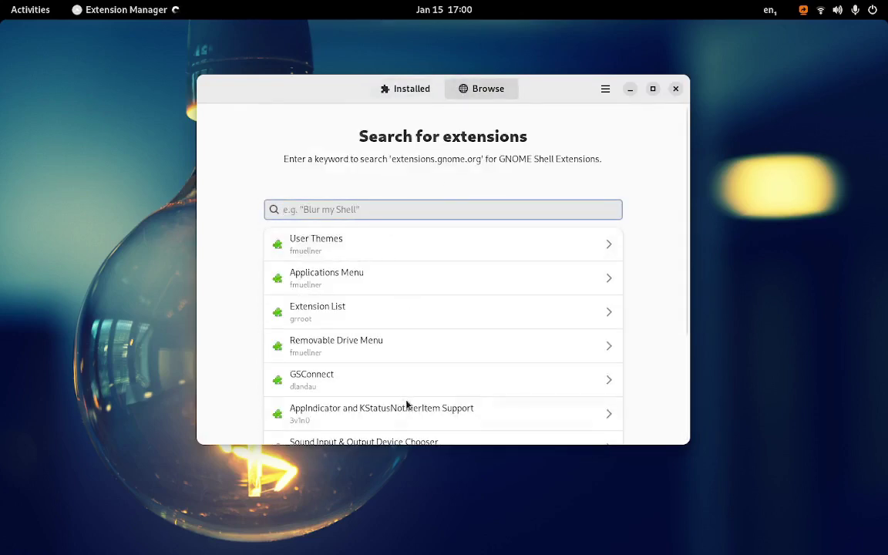
pyautogui.scroll(-3, 444, 343)
pyautogui.scroll(3, 436, 351)
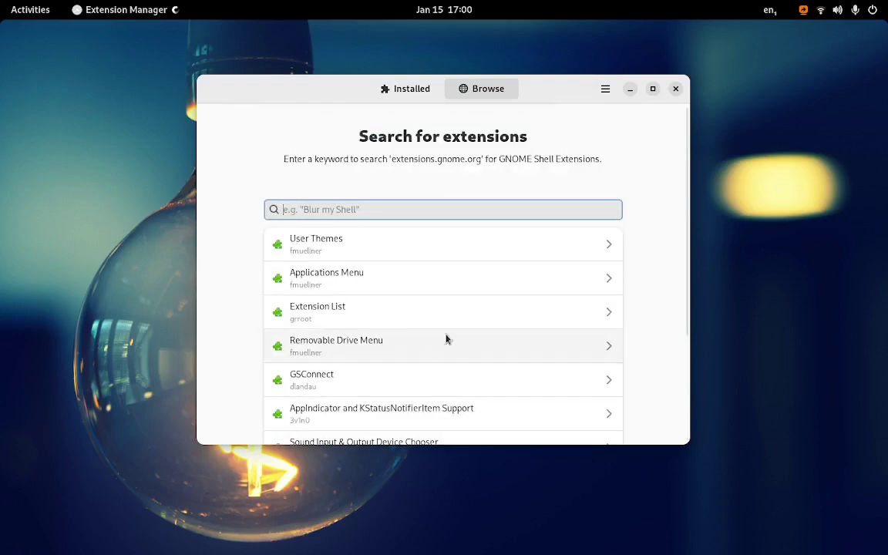
pyautogui.scroll(-3, 441, 234)
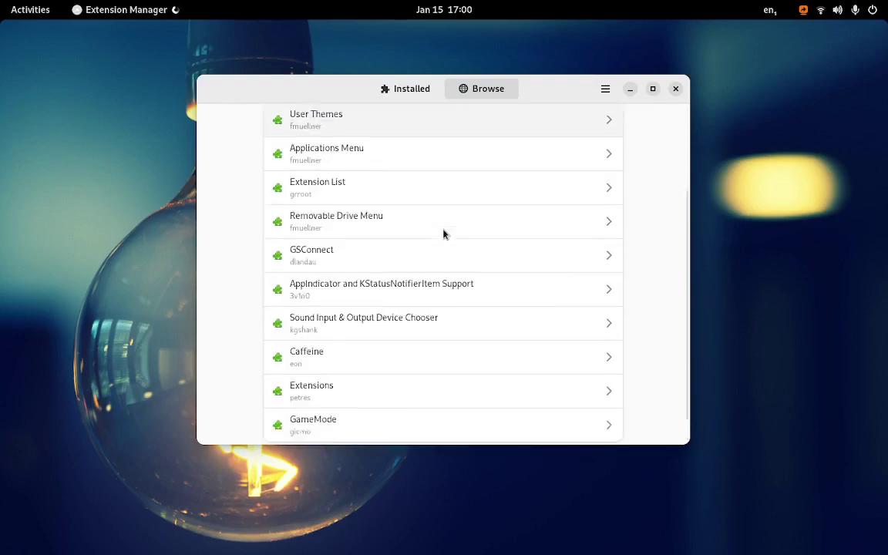
pyautogui.scroll(3, 444, 233)
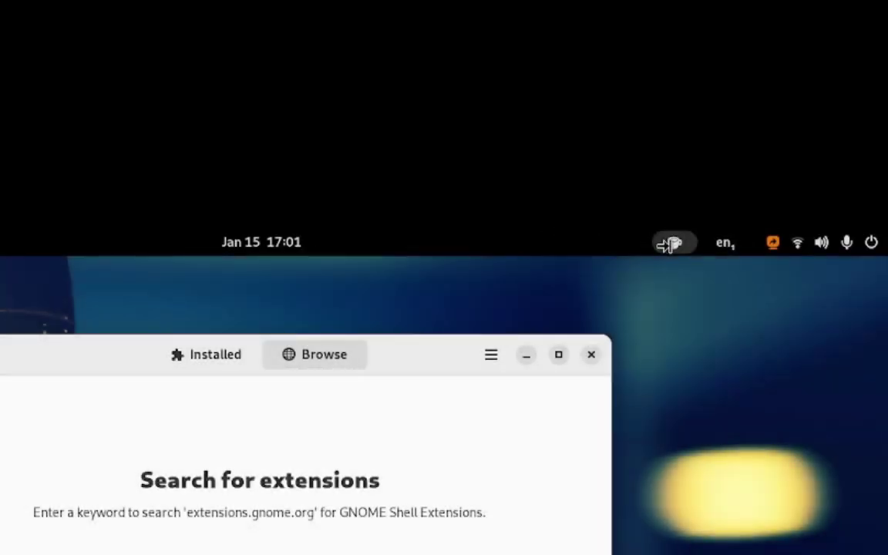
pyautogui.click(669, 244)
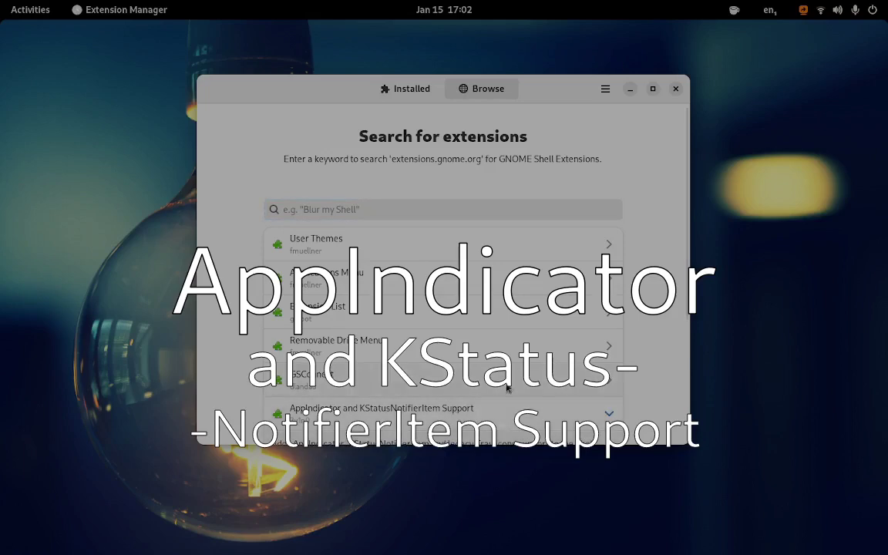
# - Install the AppIndicator and KStatusNotifierItem Support extension
pyautogui.click(463, 414)
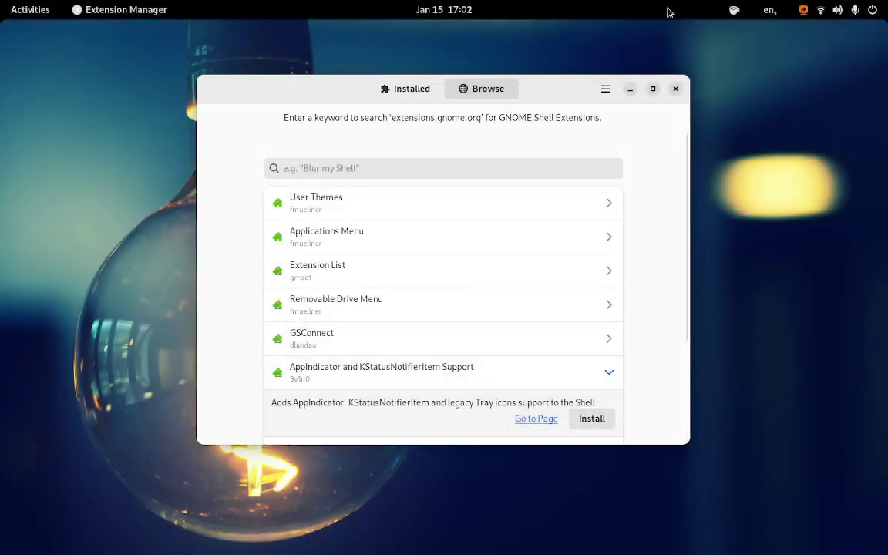
pyautogui.click(593, 418)
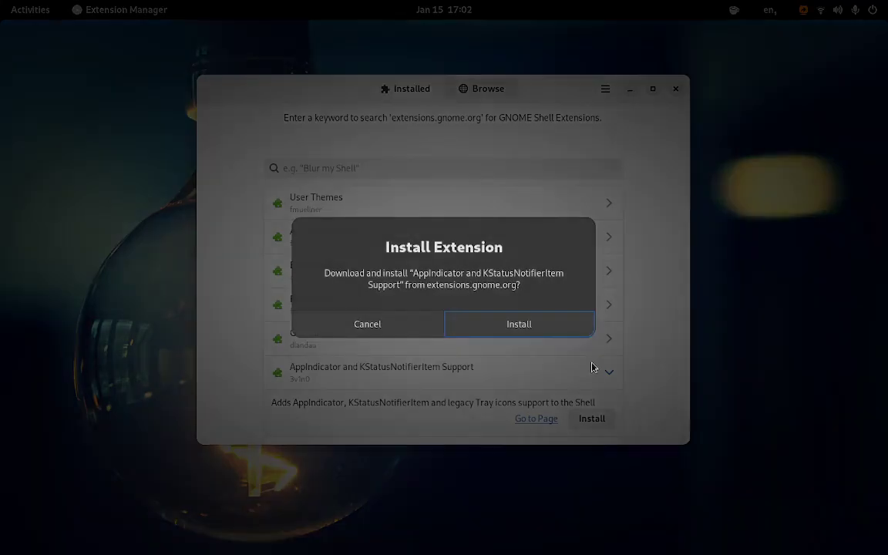
pyautogui.click(561, 324)
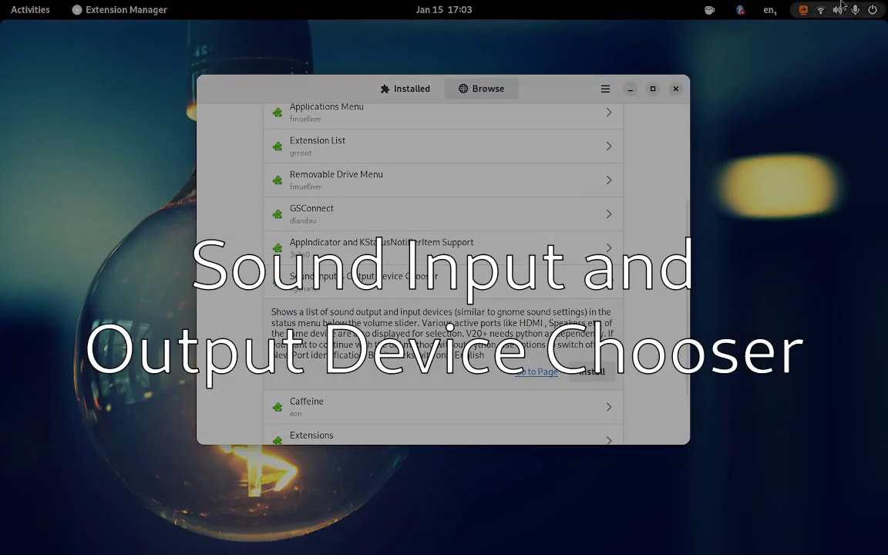
# - Expand the system menu's Headphones and Microphone device lists, showing the Mono Input profiles
pyautogui.click(846, 10)
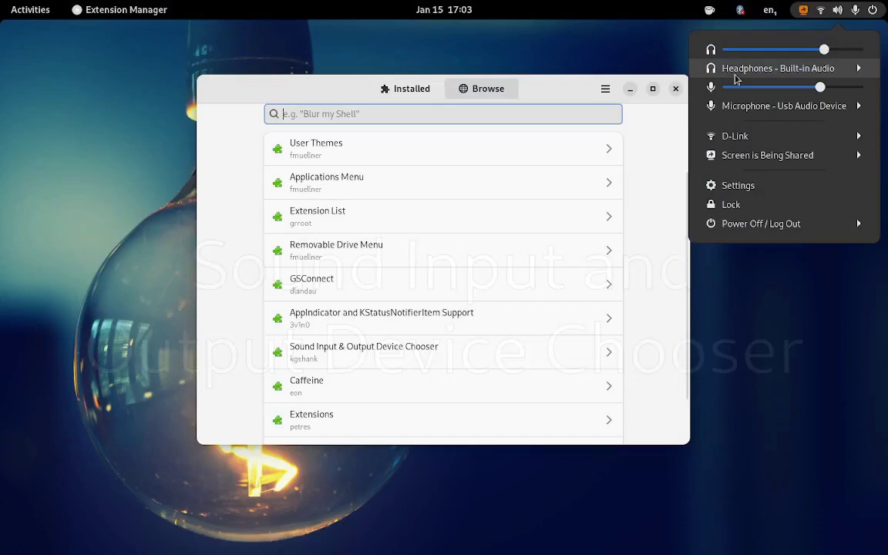
pyautogui.click(736, 74)
pyautogui.click(727, 76)
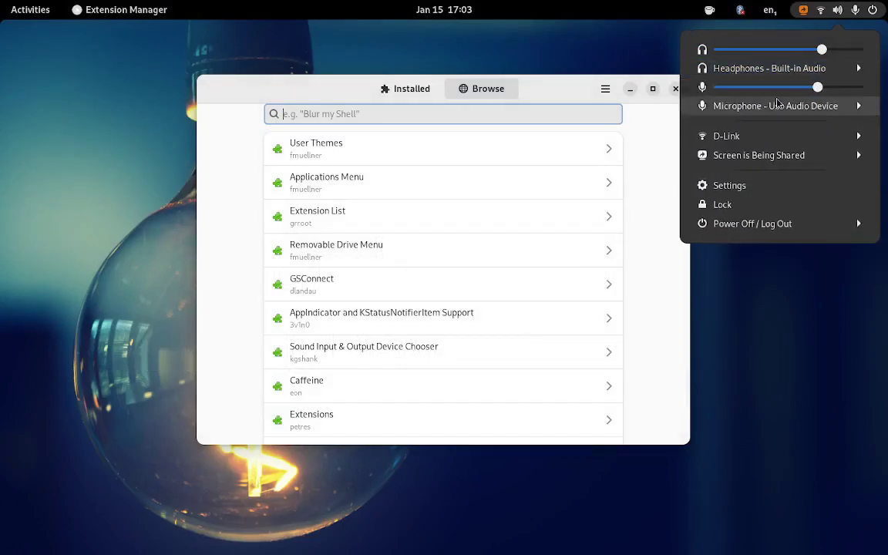
pyautogui.click(778, 106)
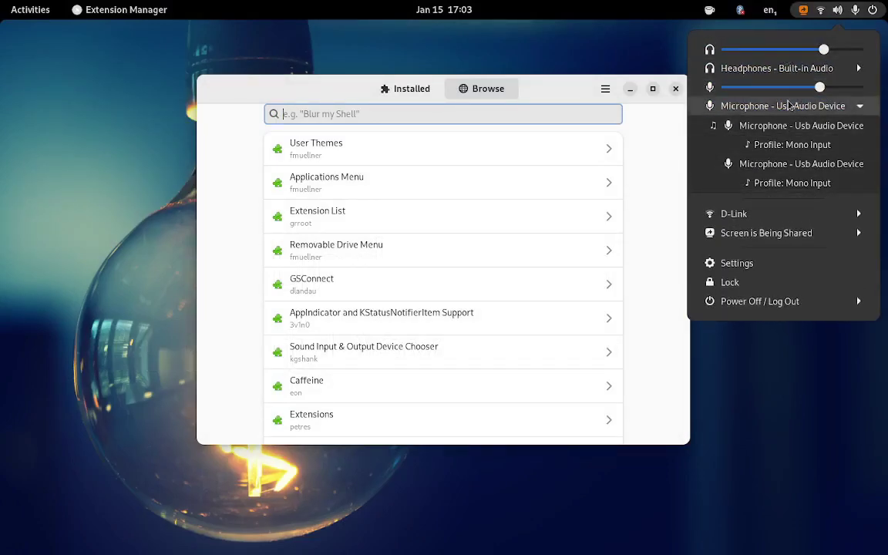
pyautogui.click(789, 106)
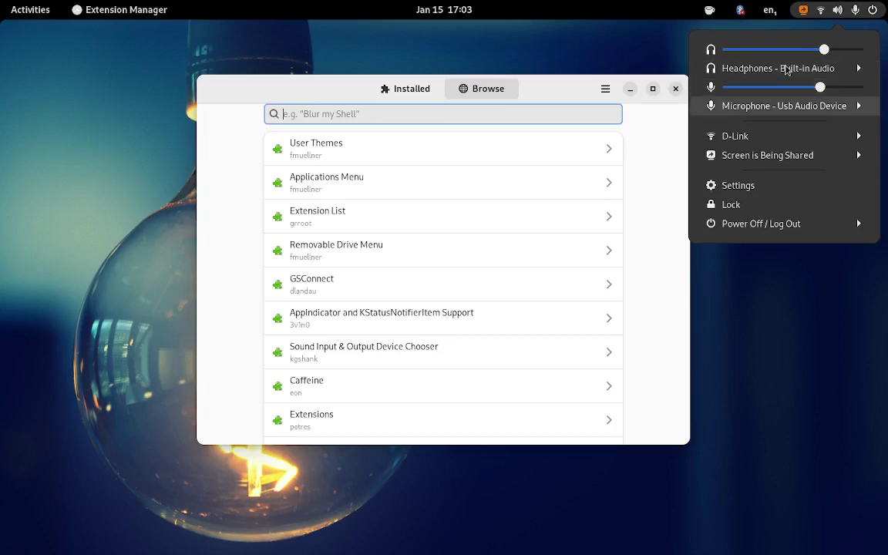
pyautogui.click(785, 68)
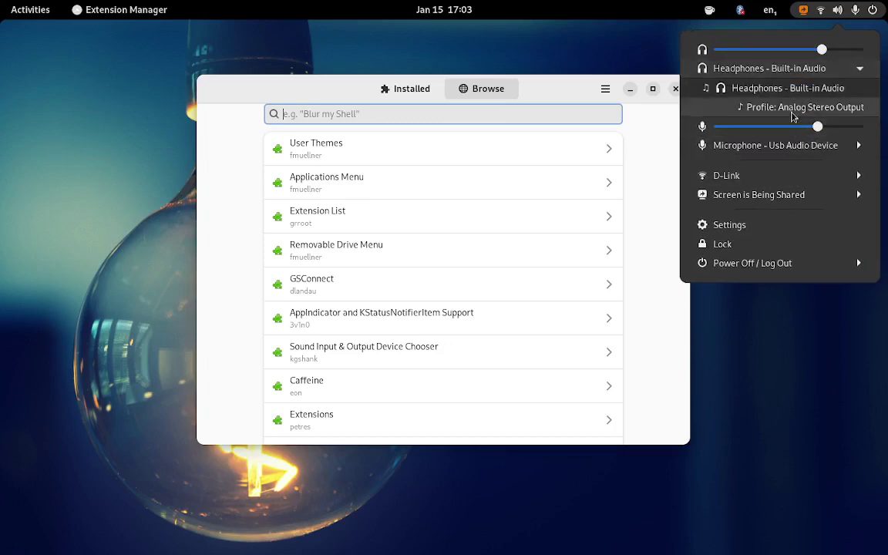
pyautogui.click(802, 85)
pyautogui.click(793, 107)
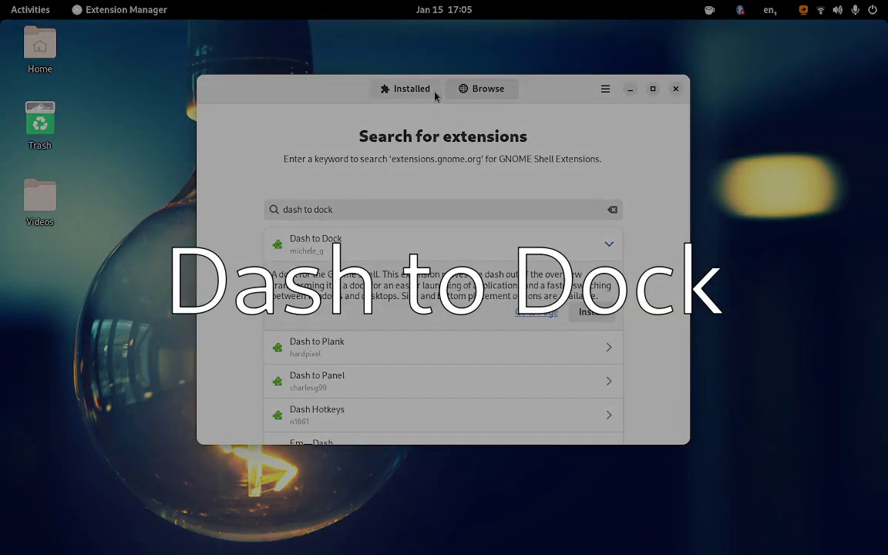
# - Use the Activities hot corner, then return to the Extension Manager window
pyautogui.moveTo(2, 6)
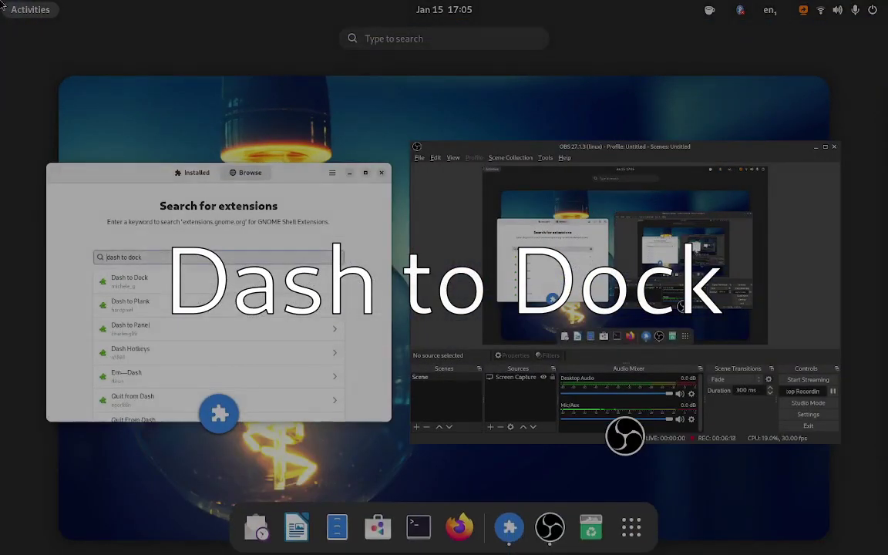
pyautogui.click(231, 193)
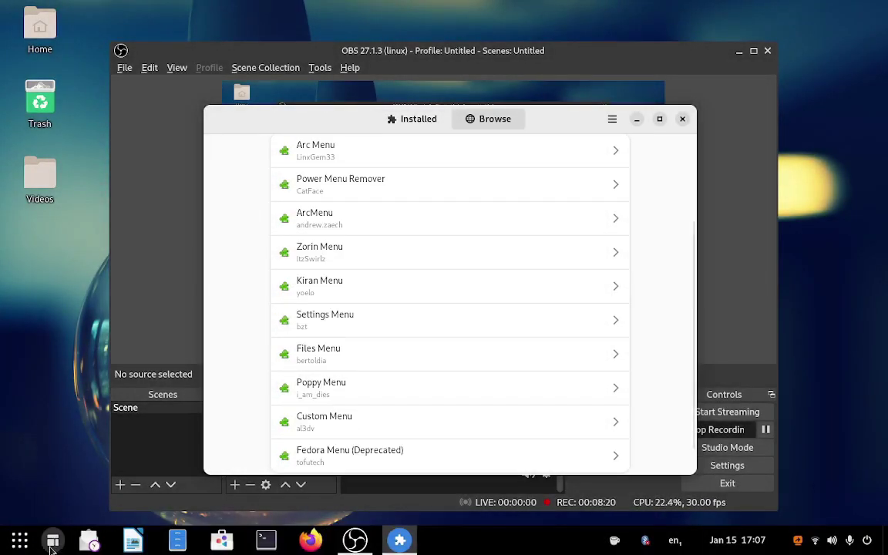
# - Open the Arc Menu launcher, view All Programs, then go back to pinned apps
pyautogui.click(52, 544)
pyautogui.click(117, 471)
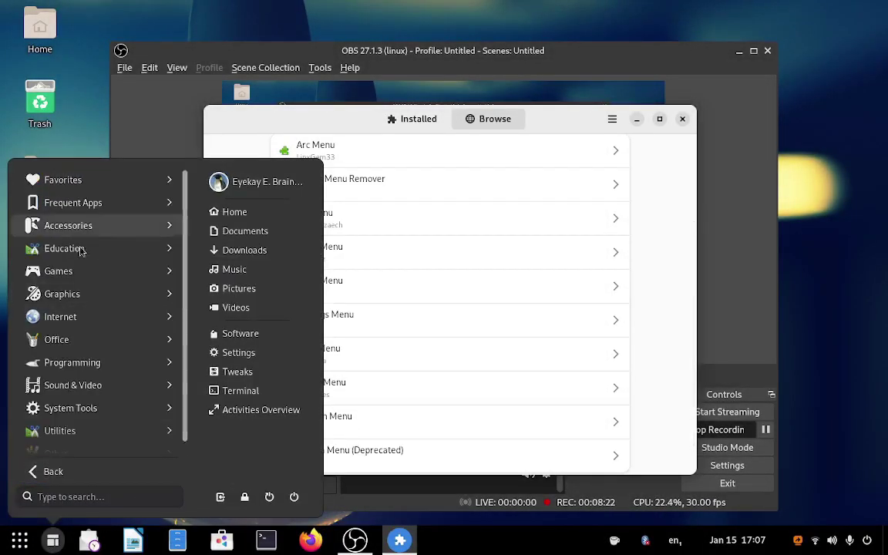
pyautogui.click(76, 473)
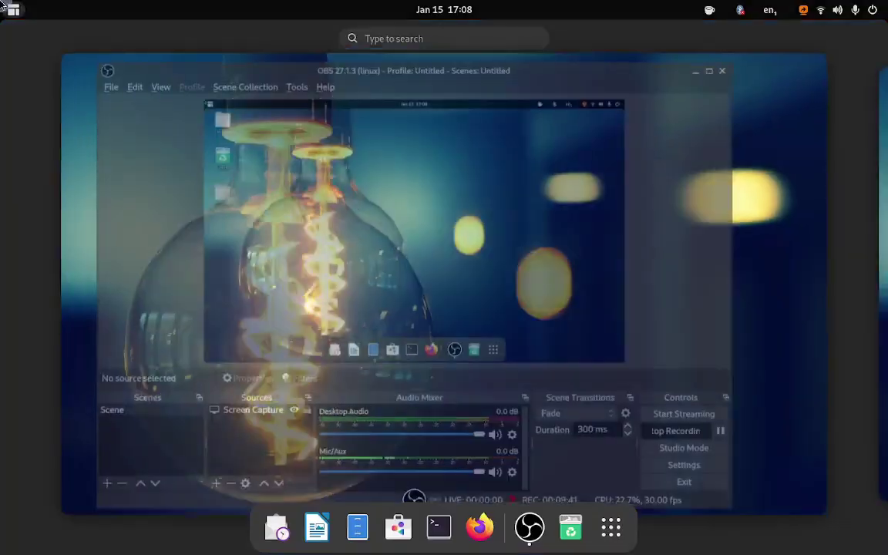
# - Launch Tweaks via 'twe', view its Appearance and Window Titlebars settings, then close it
pyautogui.write('twe')
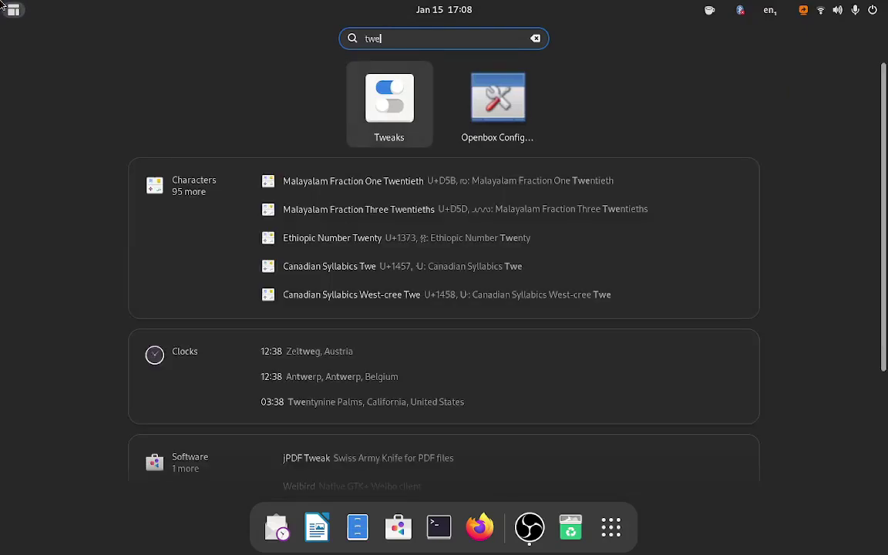
pyautogui.press('Return')
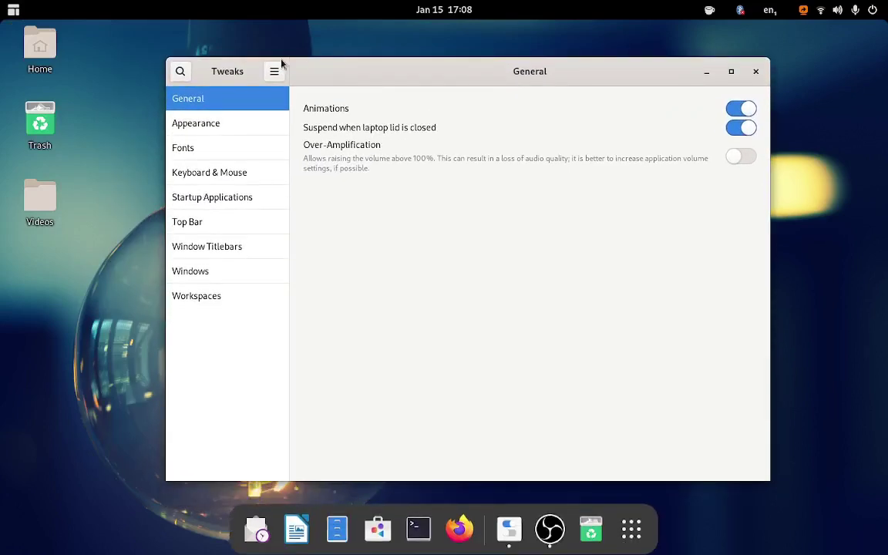
pyautogui.click(267, 128)
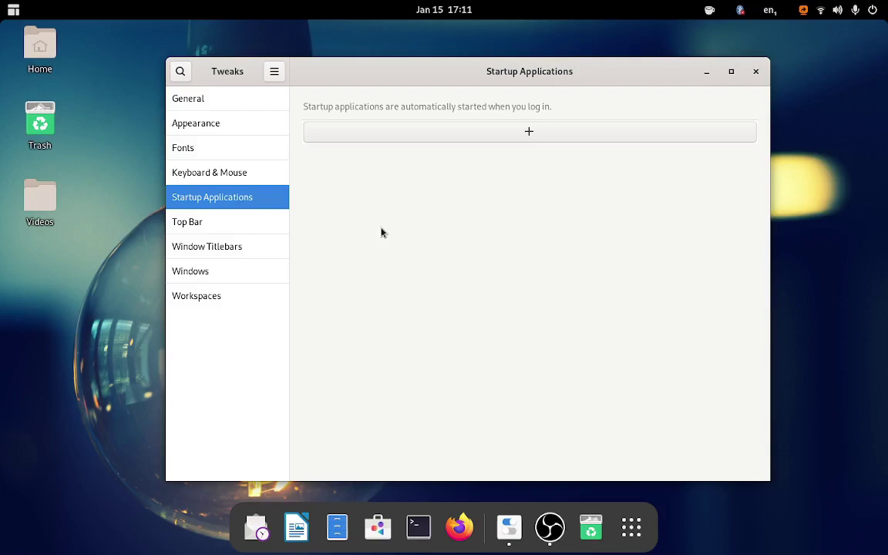
pyautogui.click(250, 246)
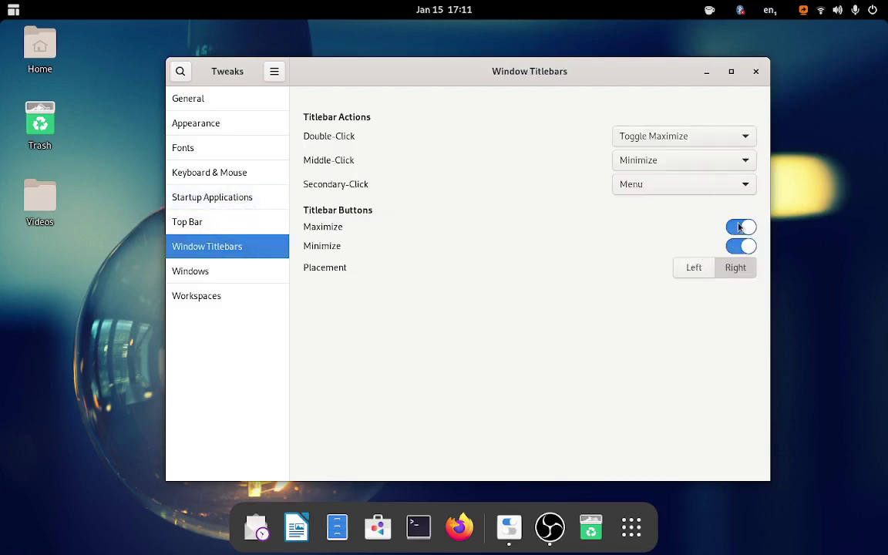
pyautogui.click(755, 71)
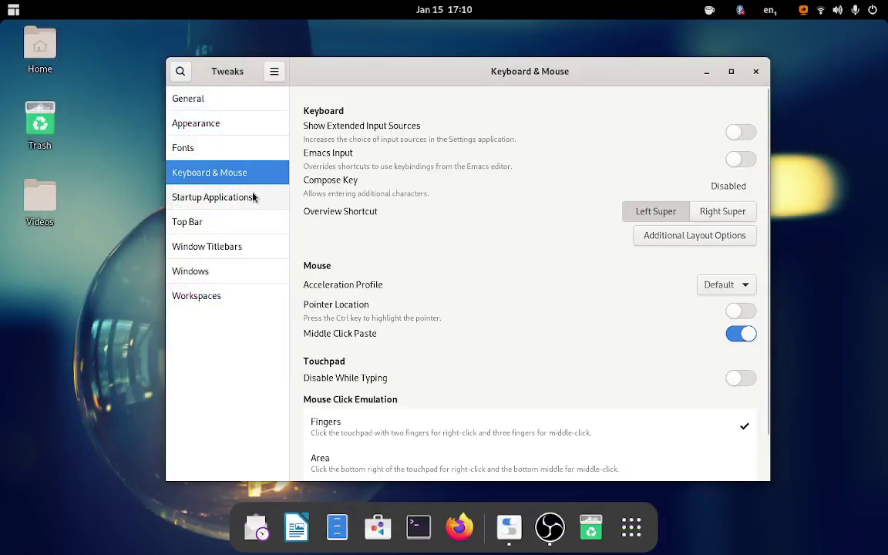
# - Add Cheese to the Tweaks startup applications, then remove it so the startup list is empty
pyautogui.click(253, 198)
pyautogui.click(499, 137)
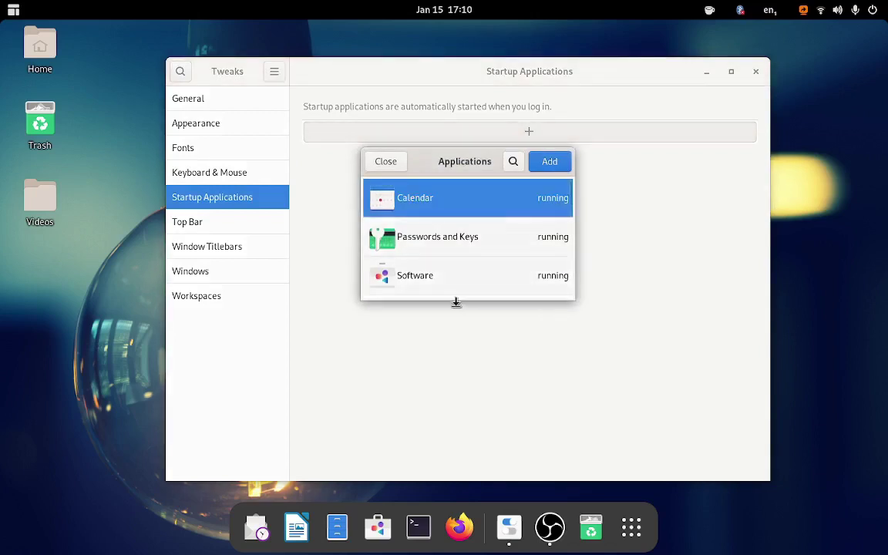
pyautogui.scroll(-10, 470, 239)
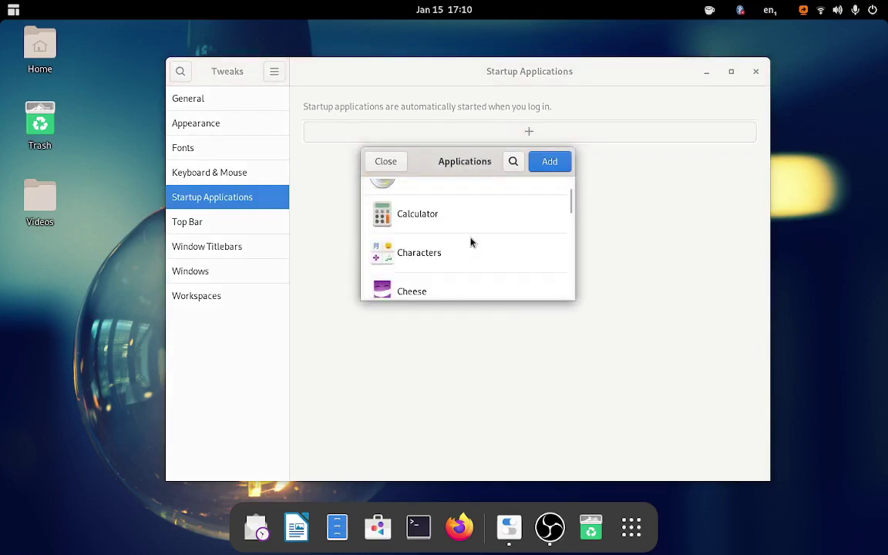
pyautogui.scroll(-1, 467, 238)
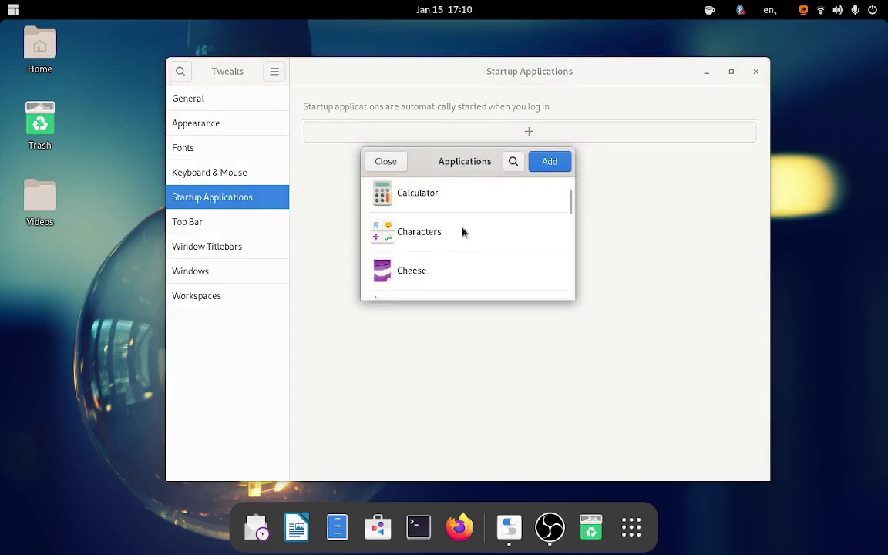
pyautogui.click(412, 257)
pyautogui.click(550, 162)
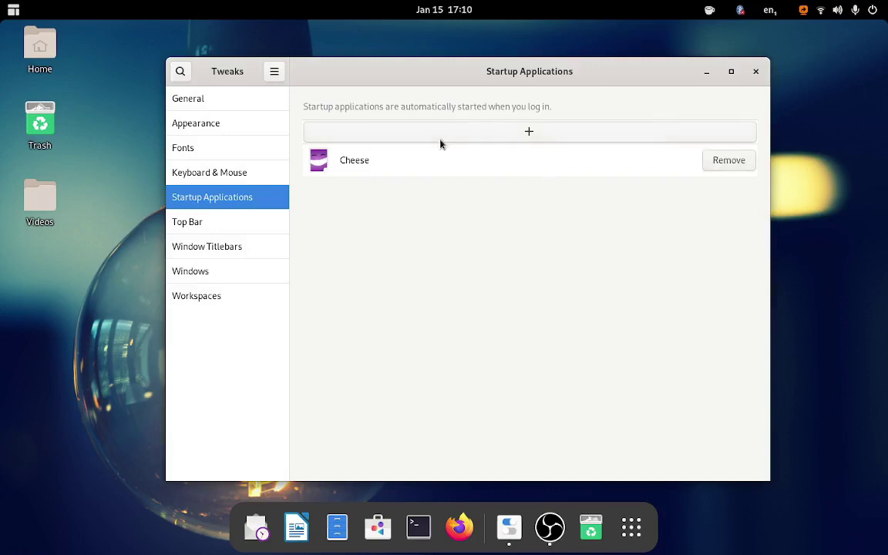
pyautogui.click(728, 160)
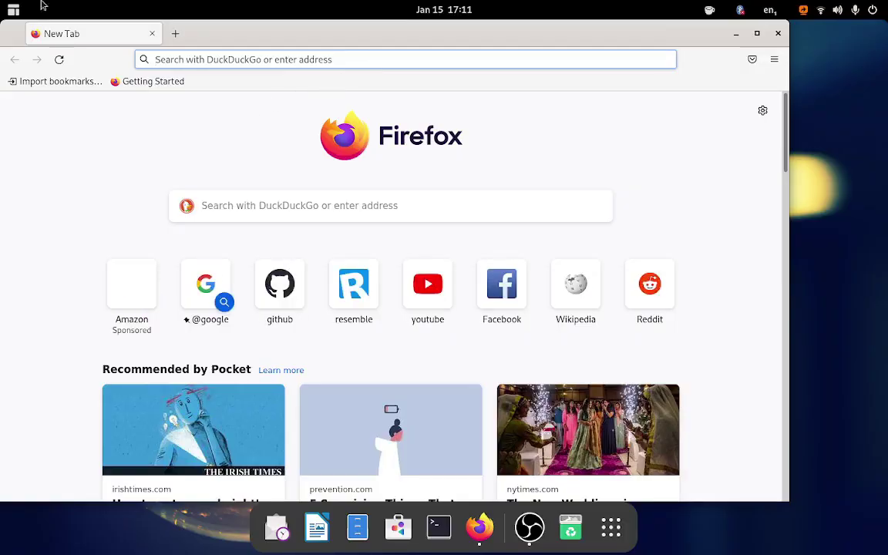
# - Launch and close GNOME Web, then search DuckDuckGo in Firefox for 'firefox gnome theme'
pyautogui.press('super')
pyautogui.write('web')
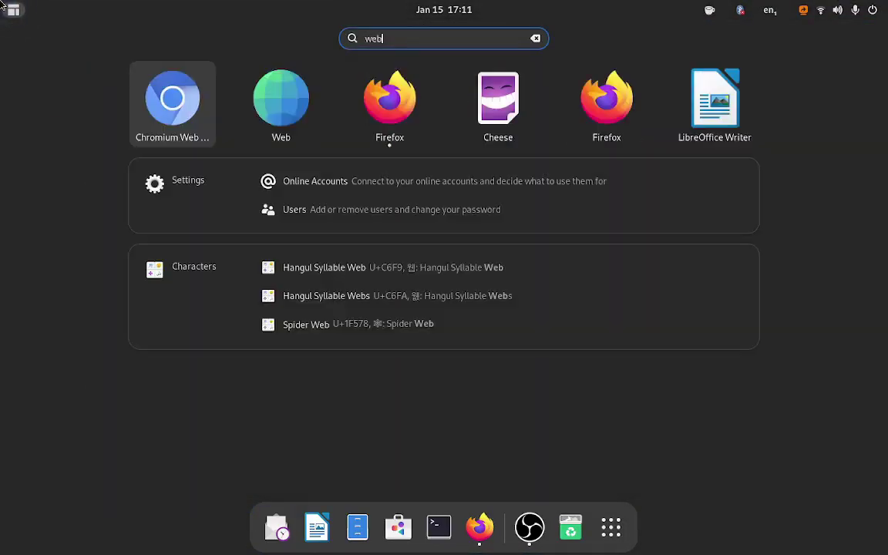
pyautogui.click(282, 100)
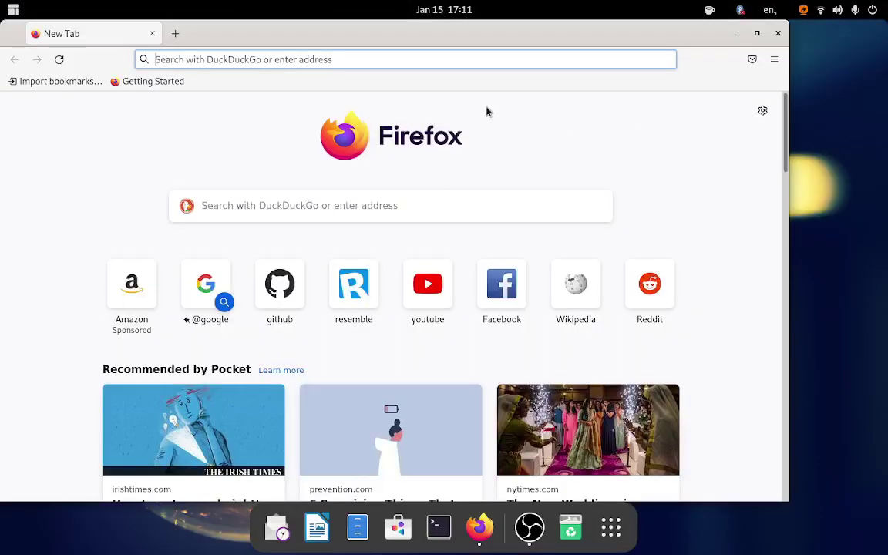
pyautogui.moveTo(497, 46); pyautogui.dragTo(565, 90)
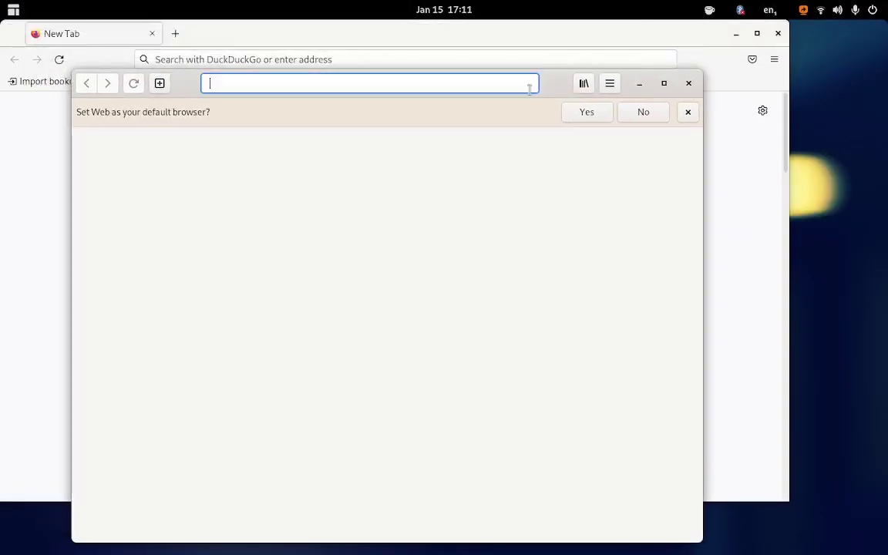
pyautogui.click(692, 92)
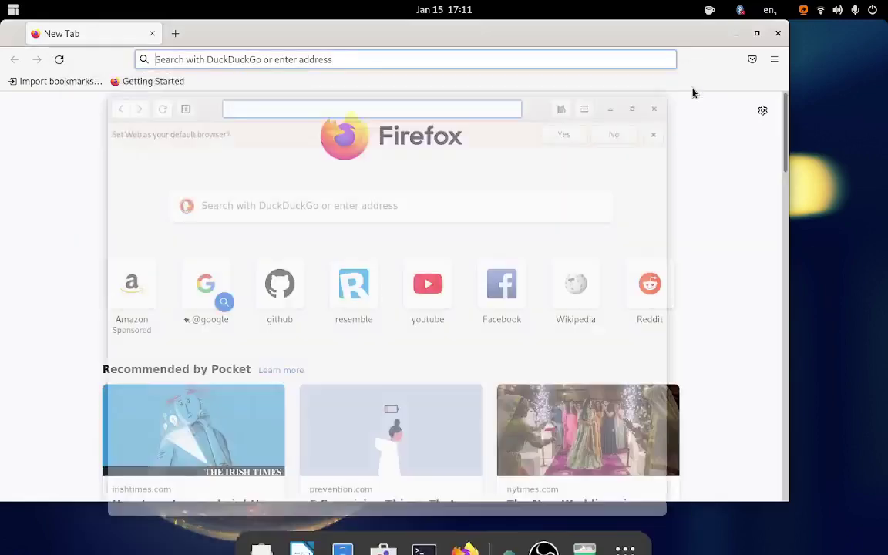
pyautogui.write('firefox gnome')
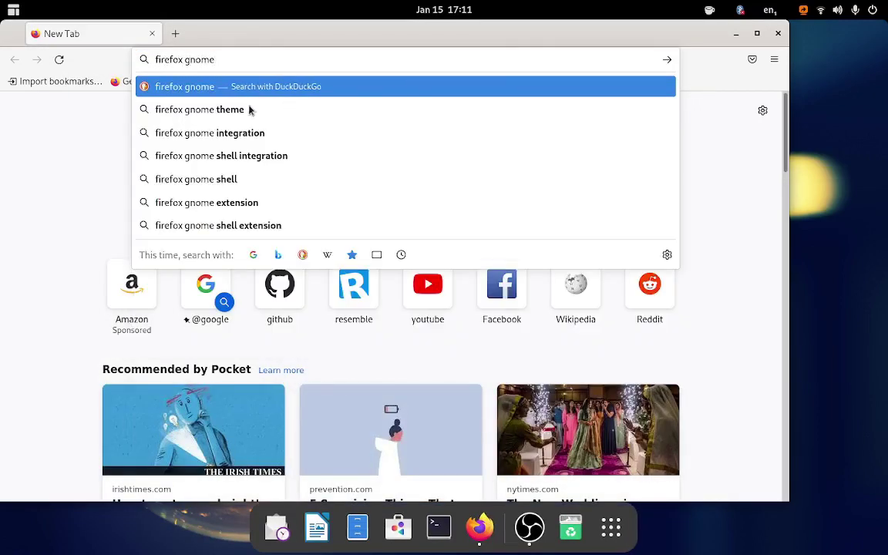
pyautogui.click(247, 110)
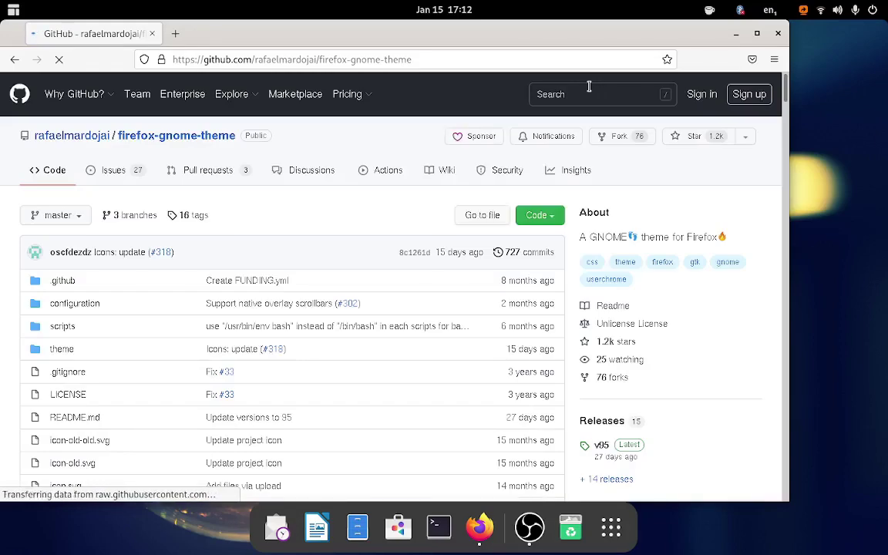
# - Move the Firefox window aside, then reposition it once it appears restyled with the GNOME theme
pyautogui.moveTo(487, 30); pyautogui.dragTo(538, 58)
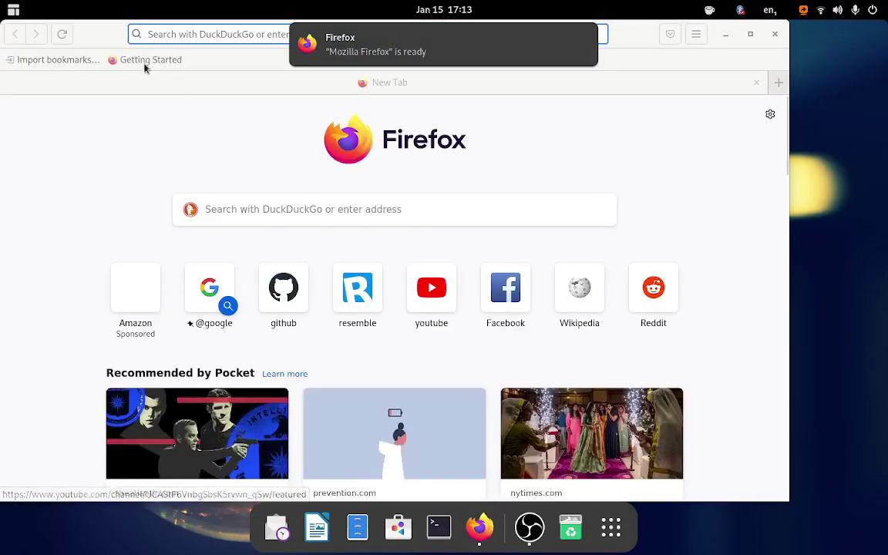
pyautogui.moveTo(99, 36); pyautogui.dragTo(192, 76)
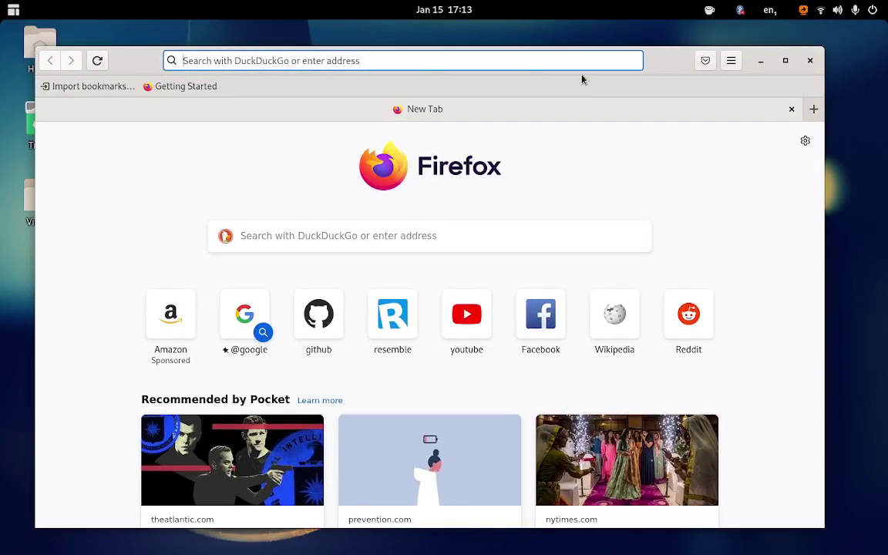
# - Close Firefox and run the pasted firefox-gnome-theme install command in a new terminal
pyautogui.click(811, 61)
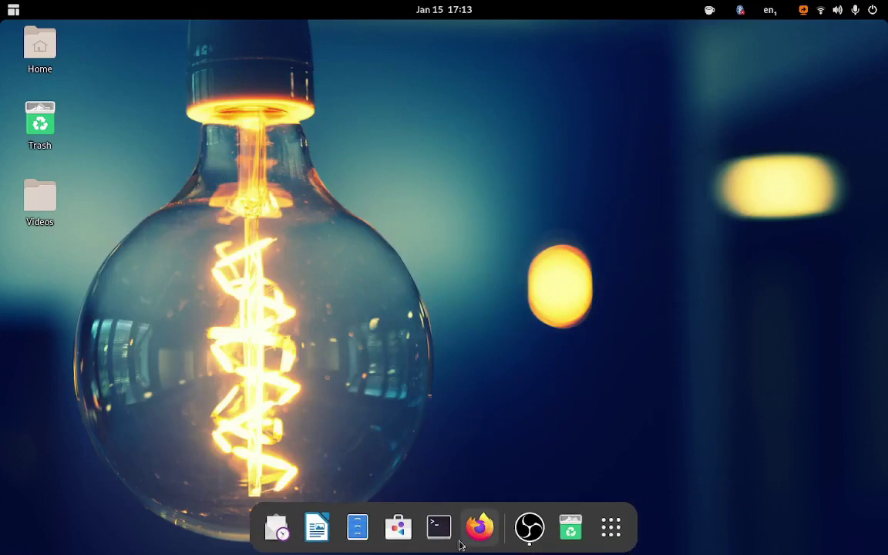
pyautogui.click(439, 527)
pyautogui.write('./scripts/install.sh -f ~/.var/app/org.mozilla.firefox/.mozilla/firefox')
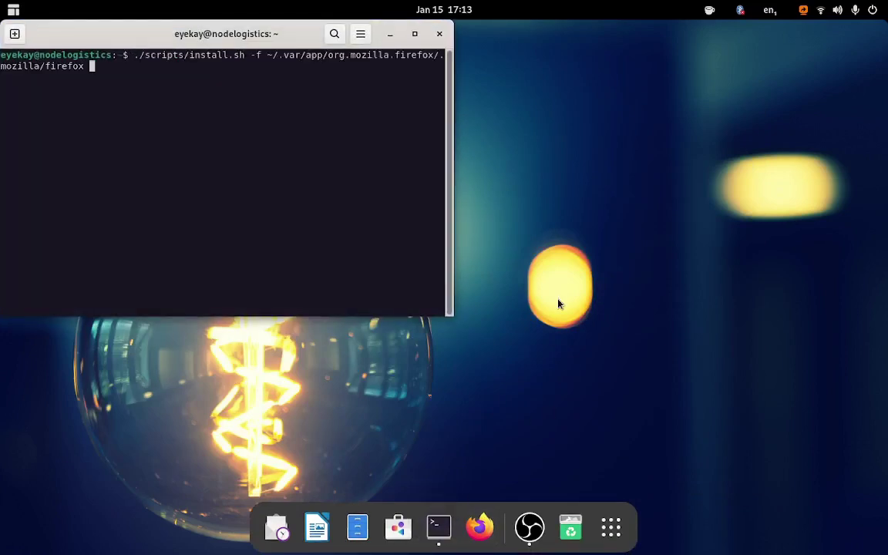
pyautogui.press('Return')
# - Rerun the earlier figlet command to print the STEP UP YOUR GNOME banner, then center the terminal
pyautogui.press('Up')
pyautogui.press('Up')
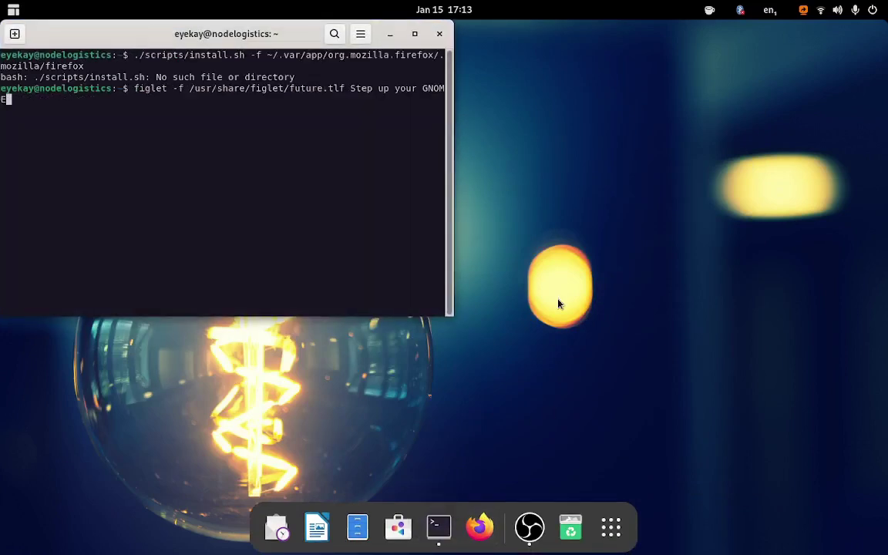
pyautogui.press('Up')
pyautogui.press('Down')
pyautogui.press('Return')
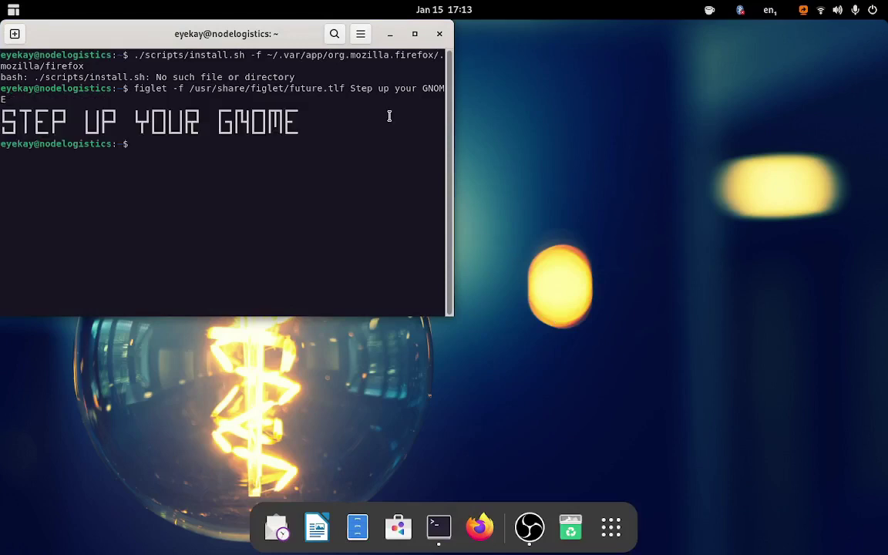
pyautogui.moveTo(251, 28); pyautogui.dragTo(471, 104)
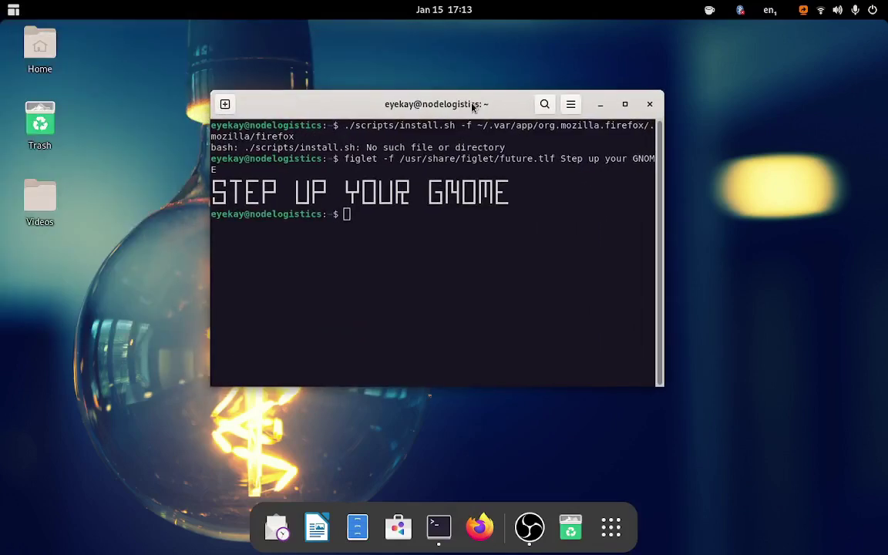